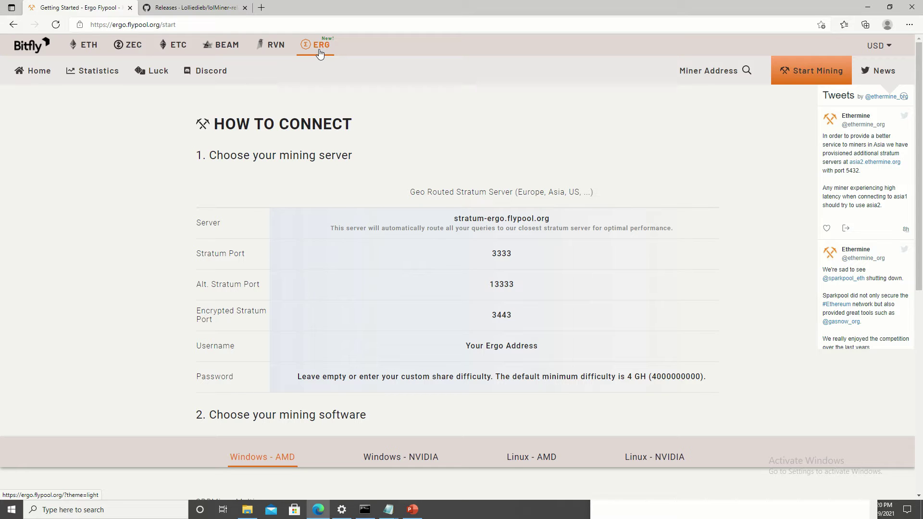
pyautogui.scroll(-3, 469, 347)
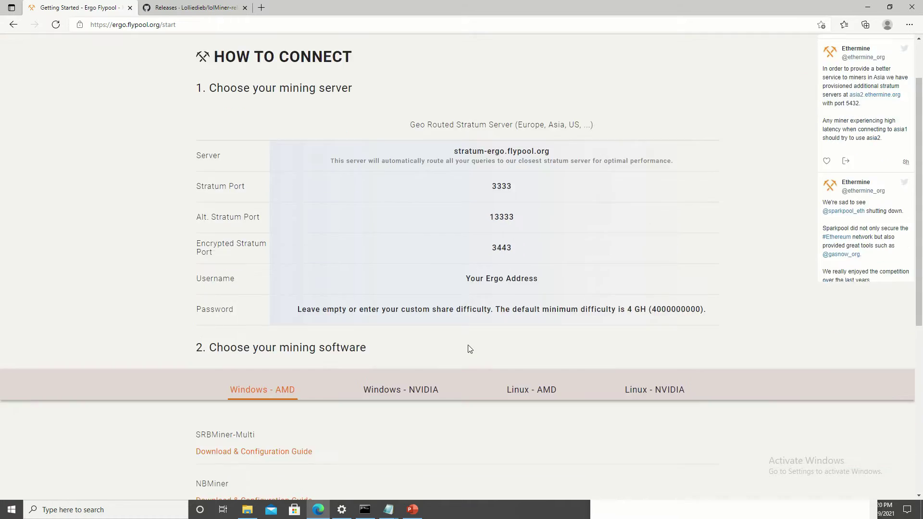
pyautogui.scroll(-2, 474, 351)
pyautogui.scroll(5, 474, 351)
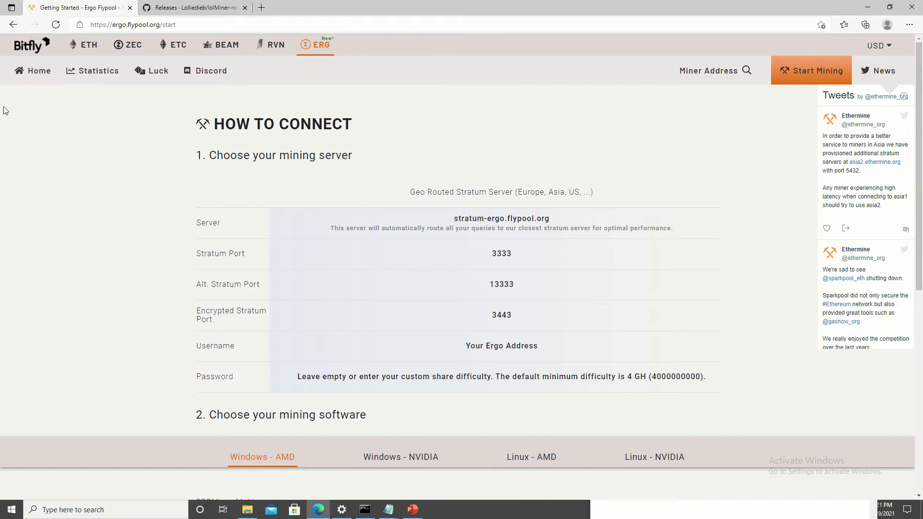
# Step: Load ethermine.org, open the ERG pool's Start Mining page, then return to the lolMiner releases tab
pyautogui.click(118, 25)
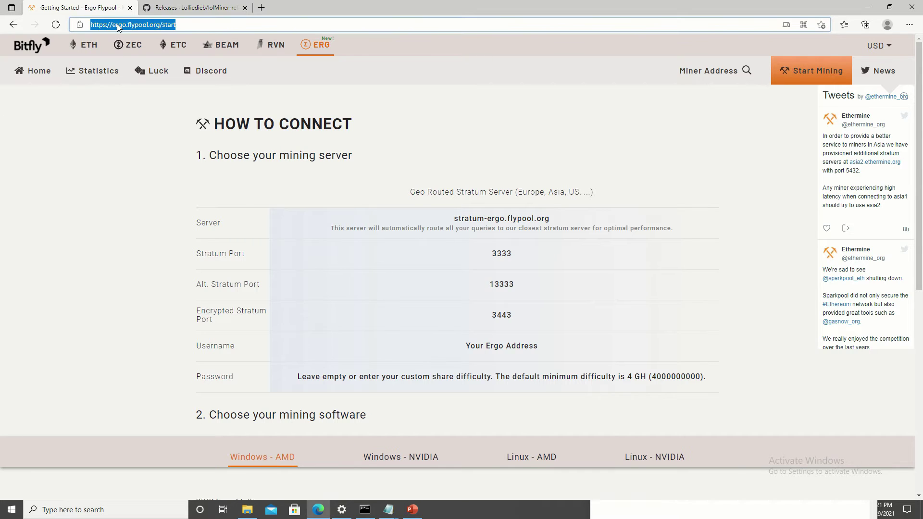
pyautogui.write('etherm')
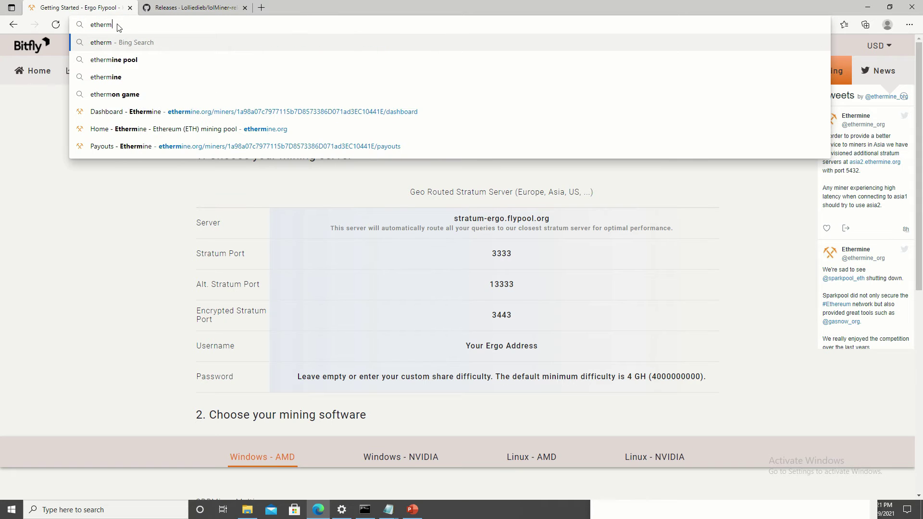
pyautogui.write('ine.org')
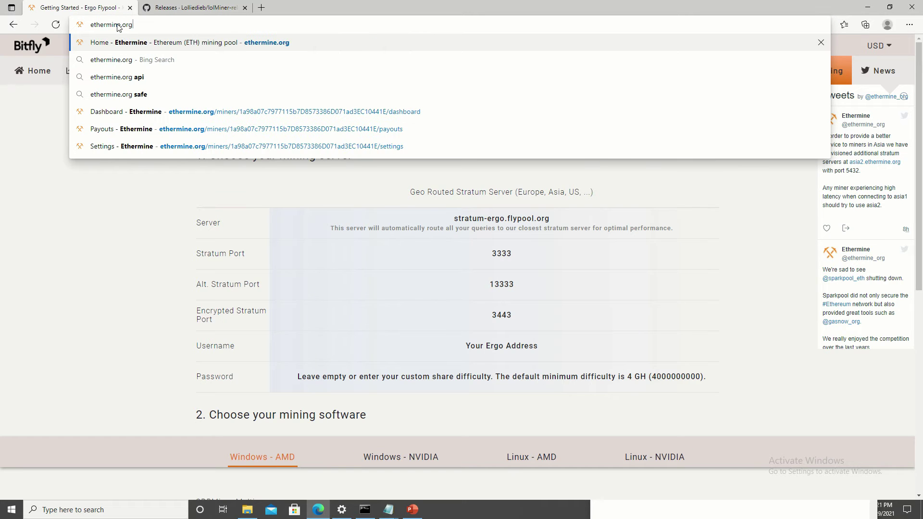
pyautogui.press('Return')
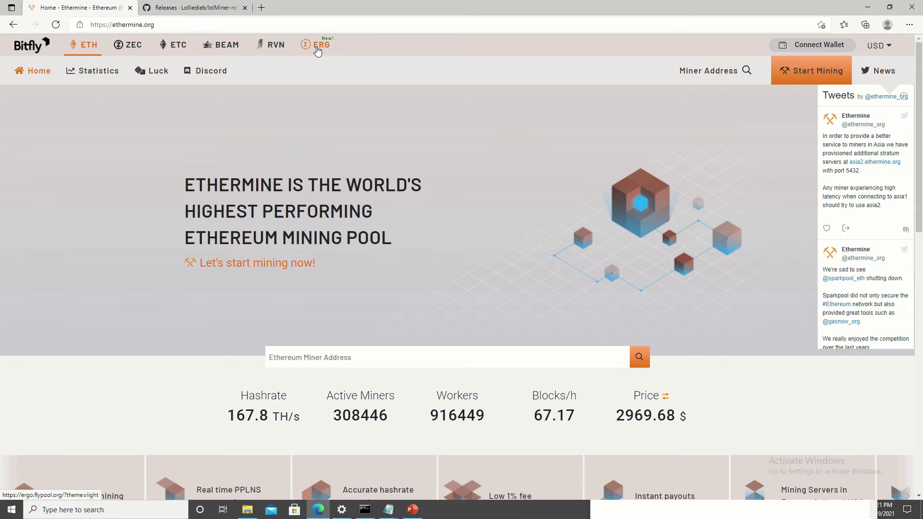
pyautogui.click(318, 45)
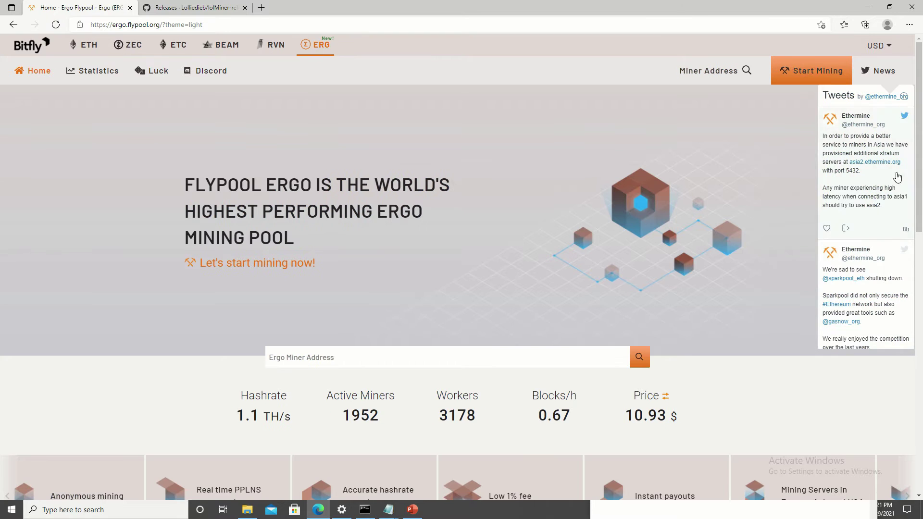
pyautogui.click(808, 69)
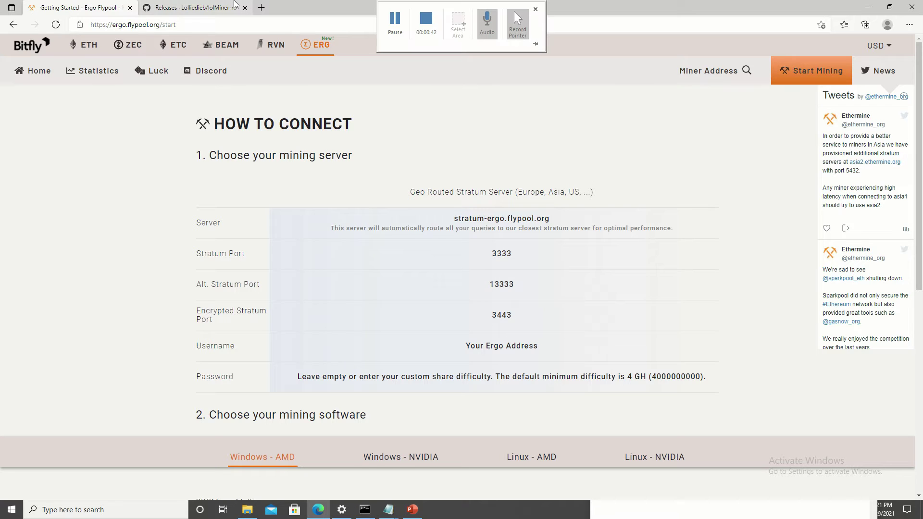
pyautogui.click(191, 7)
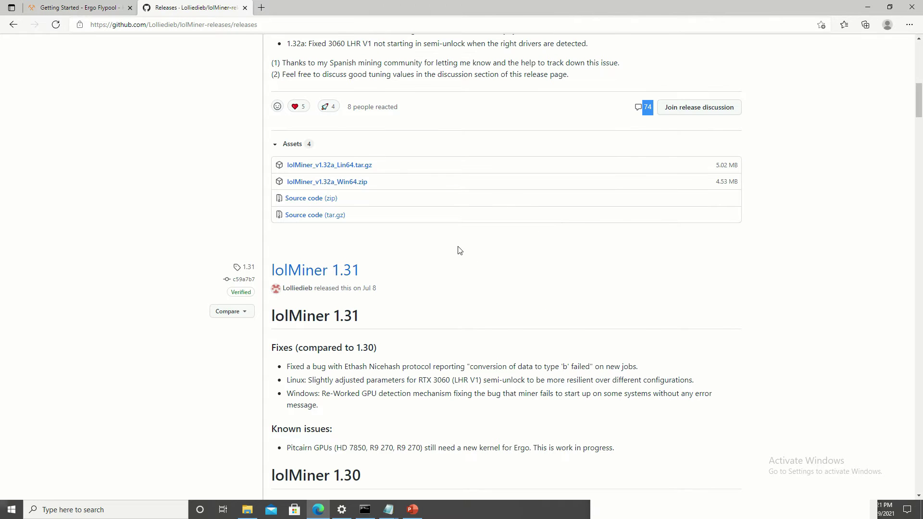
# Step: Search Google for 'lolminer github' in a new tab
pyautogui.click(264, 8)
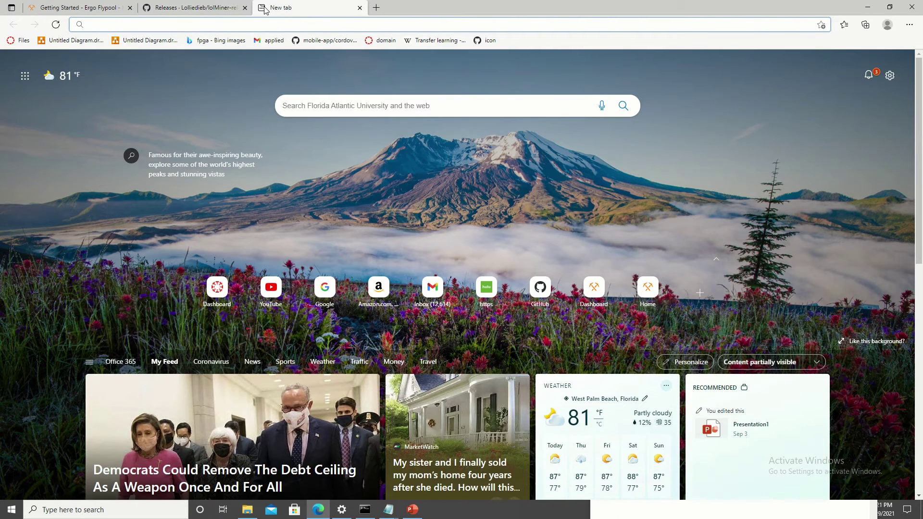
pyautogui.write('google.com')
pyautogui.press('Return')
pyautogui.write('lol')
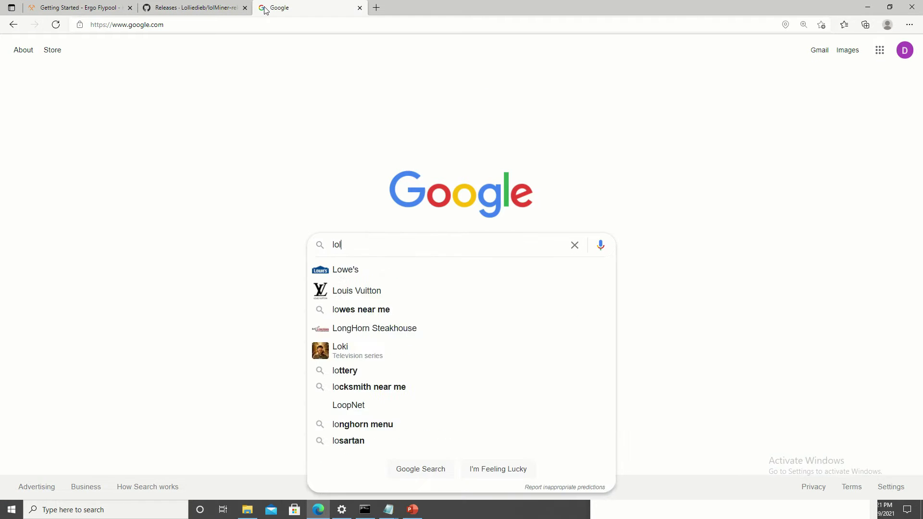
pyautogui.write('miner github')
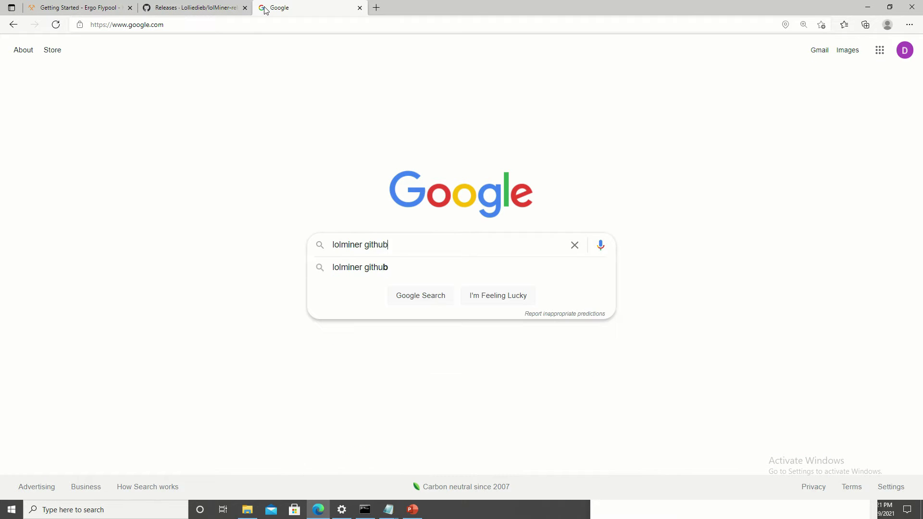
pyautogui.press('Return')
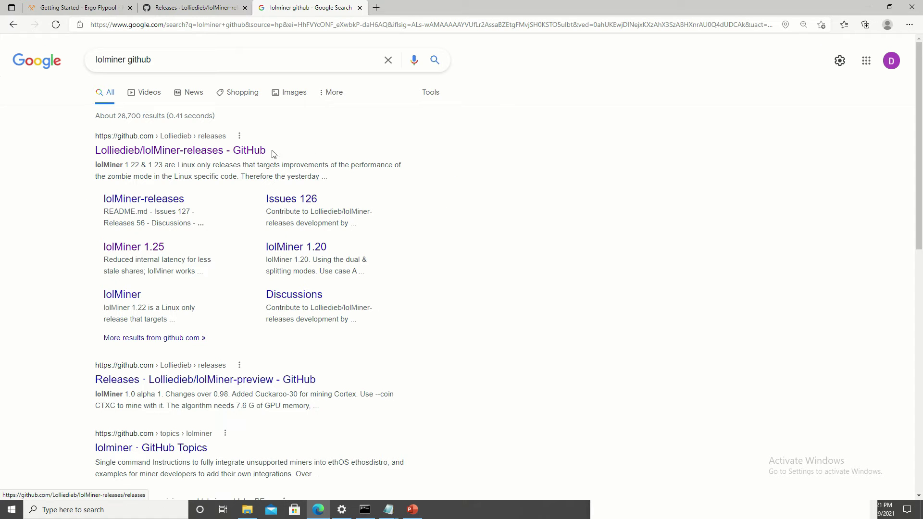
# Step: Open the Lolliedieb/lolMiner-releases result and locate the 1.32a Win64 zip asset
pyautogui.moveTo(271, 152); pyautogui.dragTo(83, 156)
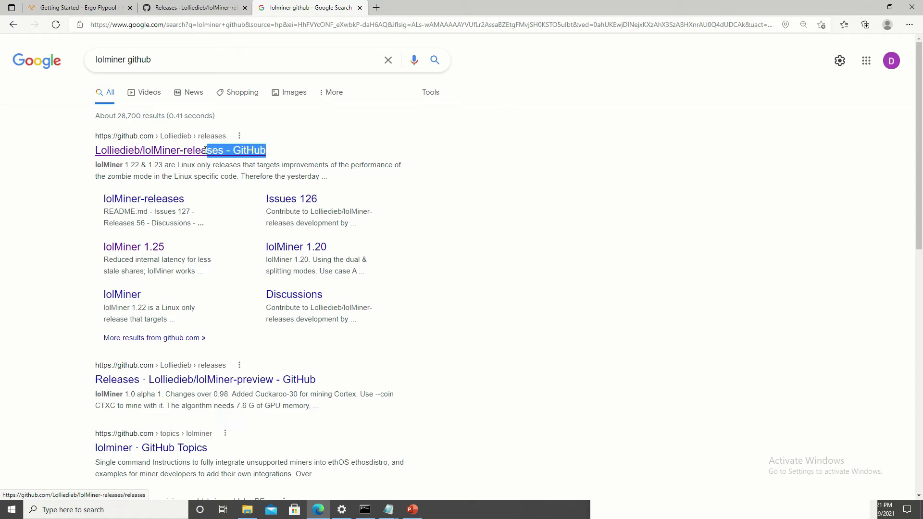
pyautogui.click(130, 152)
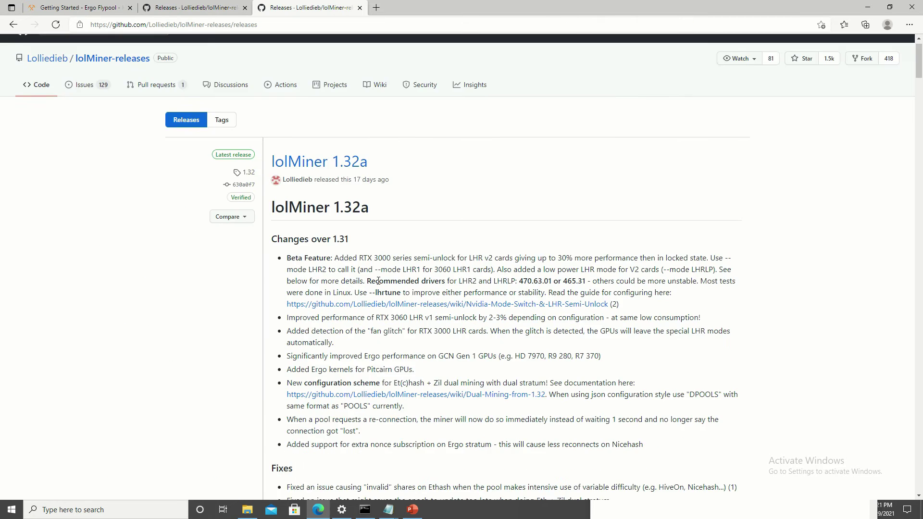
pyautogui.scroll(-3, 328, 281)
pyautogui.scroll(-5, 328, 282)
pyautogui.moveTo(370, 252); pyautogui.dragTo(351, 253)
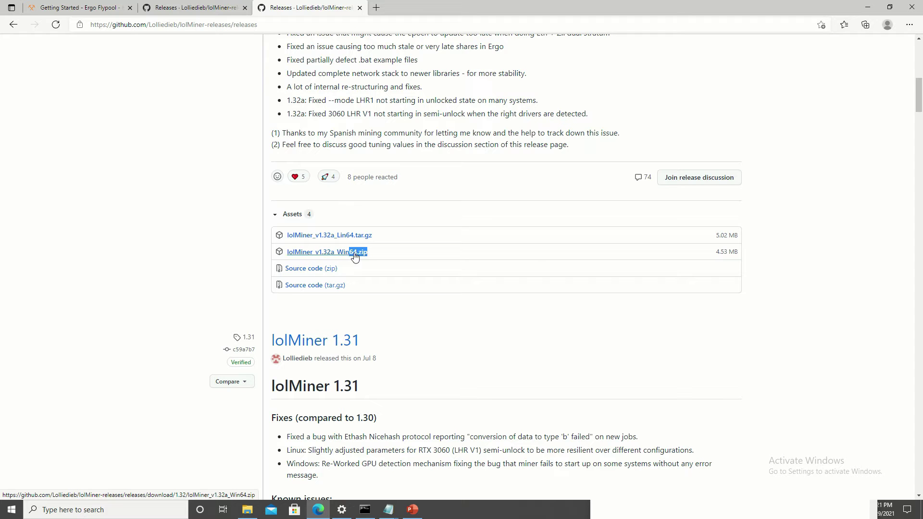
pyautogui.click(249, 510)
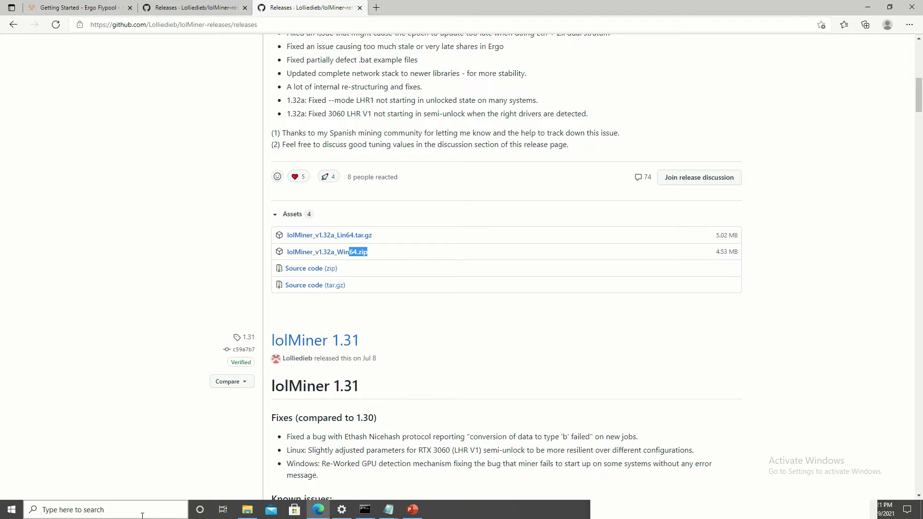
# Step: Search Windows for 'lolmin' and open the downloaded lolMiner_v1.32a_Win64 folder
pyautogui.click(143, 510)
pyautogui.write('lolmin')
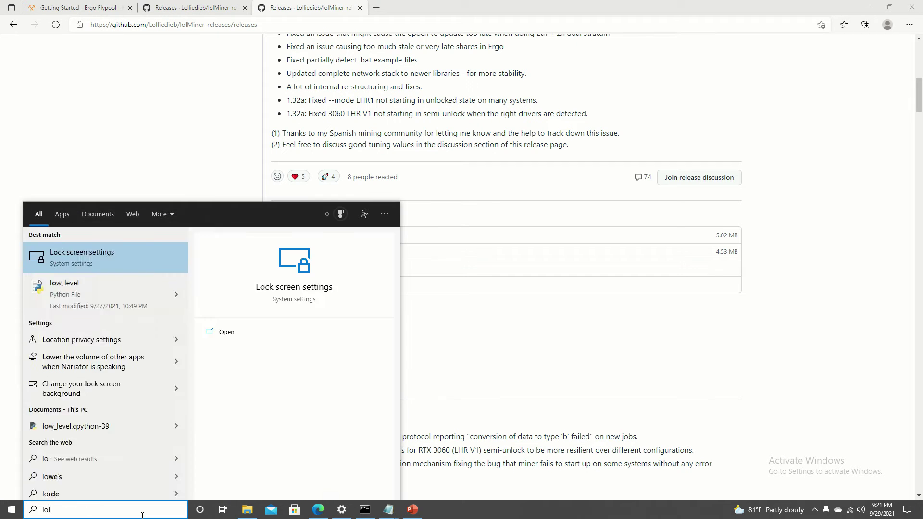
pyautogui.press('BackSpace')
pyautogui.press('BackSpace')
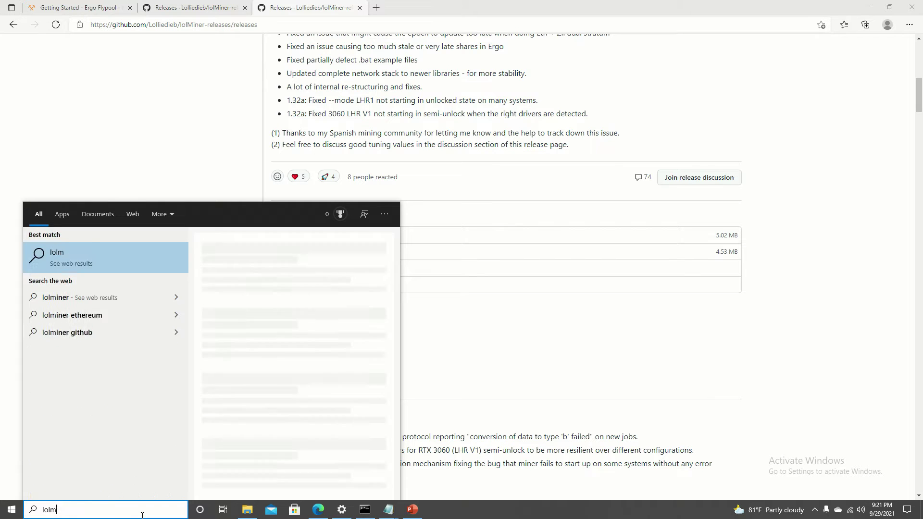
pyautogui.write('iner')
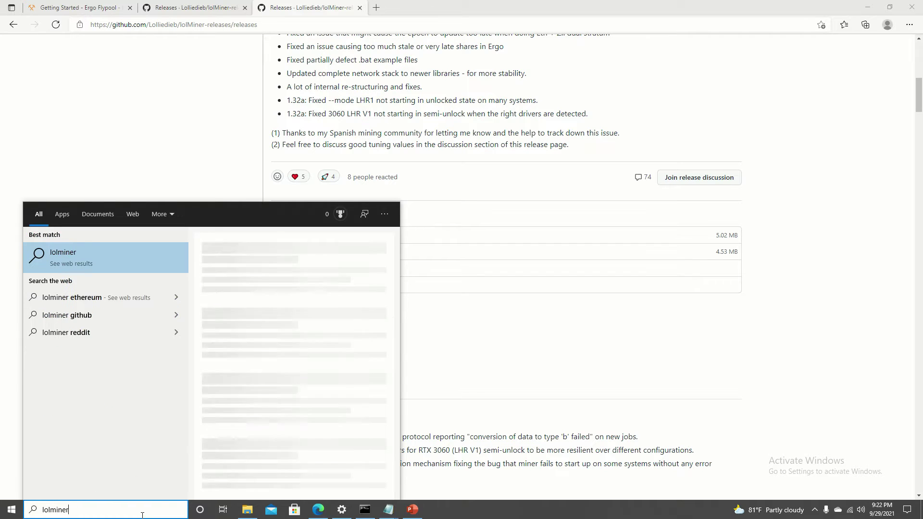
pyautogui.press('BackSpace')
pyautogui.press('BackSpace')
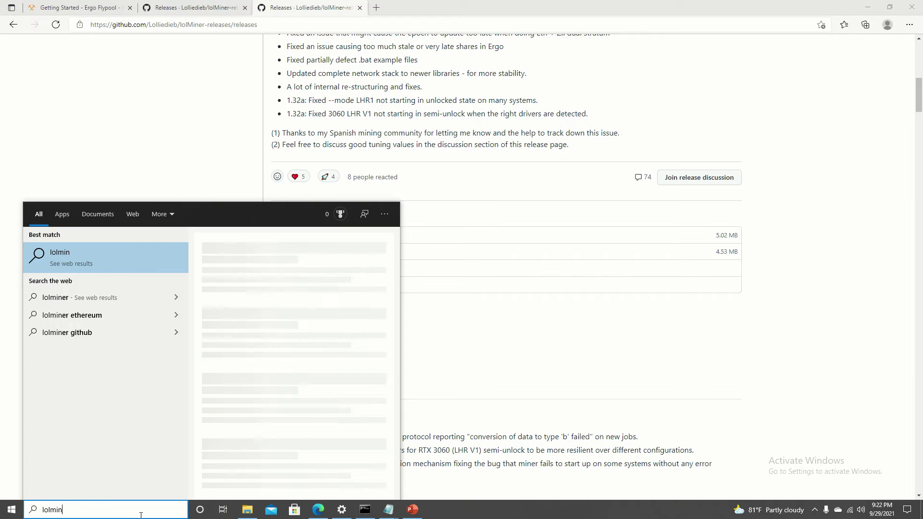
pyautogui.click(100, 476)
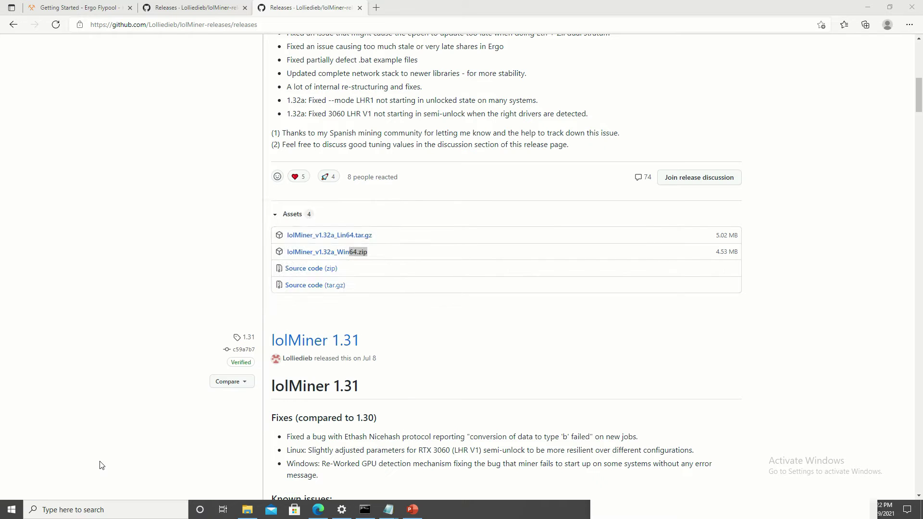
# Step: Go into the 1.32a folder and bring up the shortcut menu for mine_ergo
pyautogui.doubleClick(458, 146)
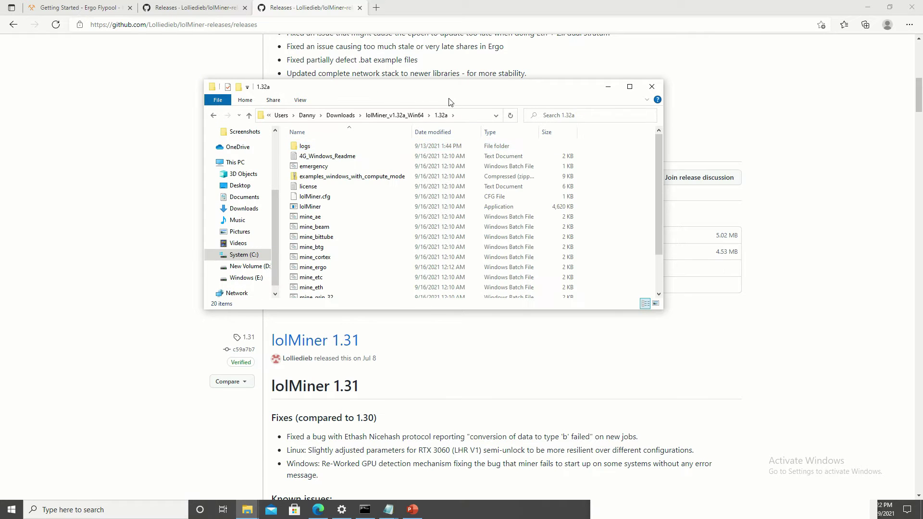
pyautogui.click(383, 118)
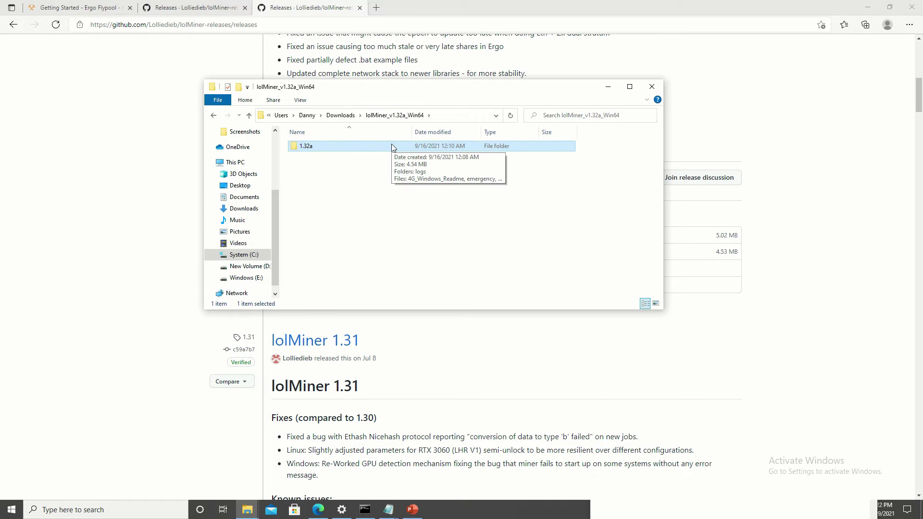
pyautogui.doubleClick(393, 148)
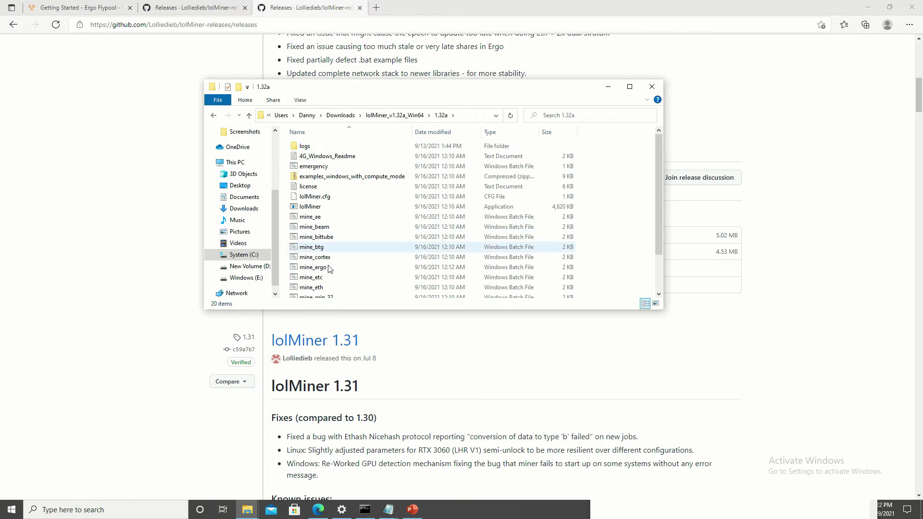
pyautogui.scroll(-1, 336, 267)
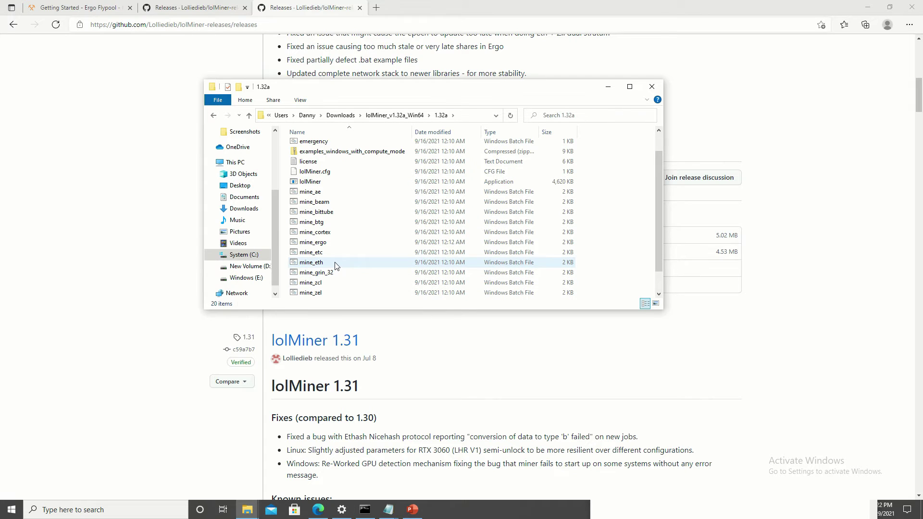
pyautogui.click(335, 264)
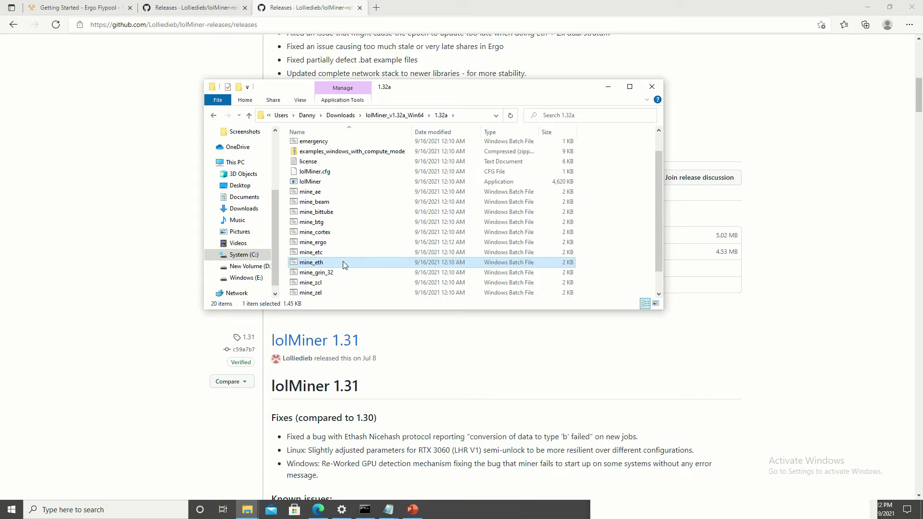
pyautogui.scroll(-1, 334, 264)
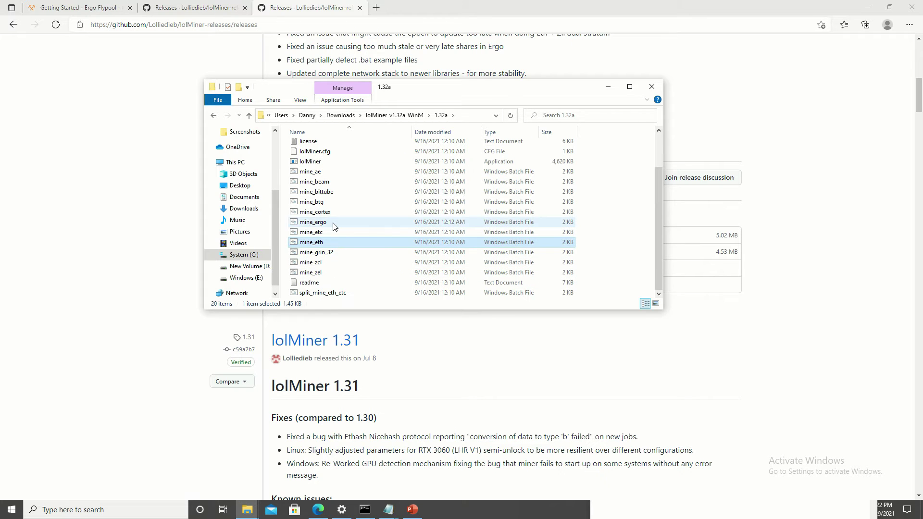
pyautogui.click(336, 224)
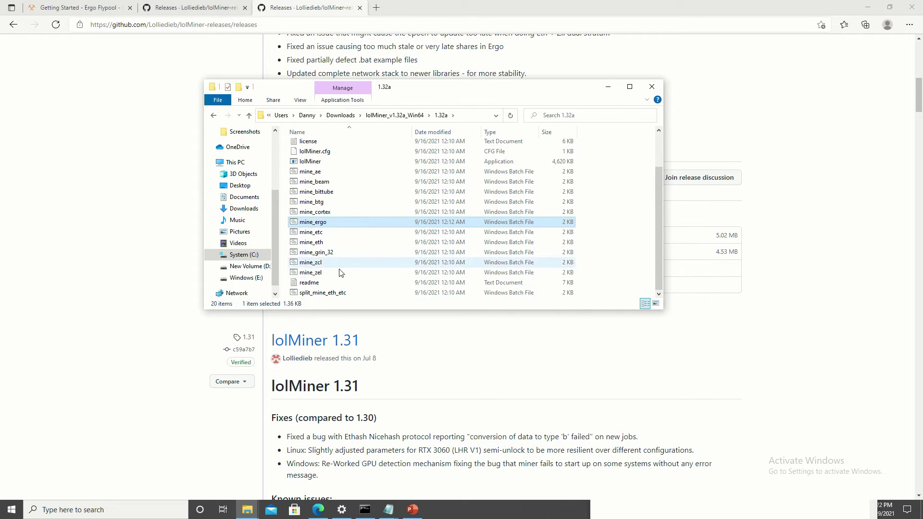
pyautogui.rightClick(331, 225)
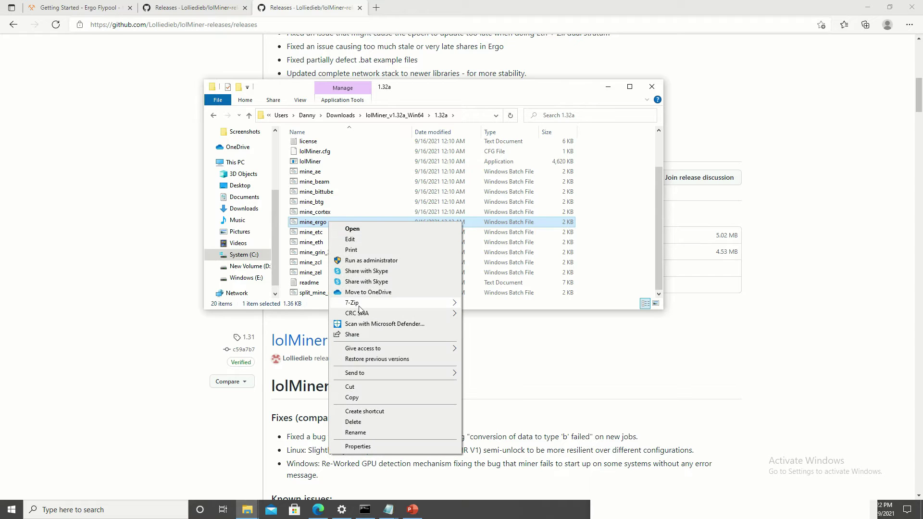
# Step: Edit mine_ergo in Notepad, widening the window so the POOL and WALLET lines show fully
pyautogui.click(371, 240)
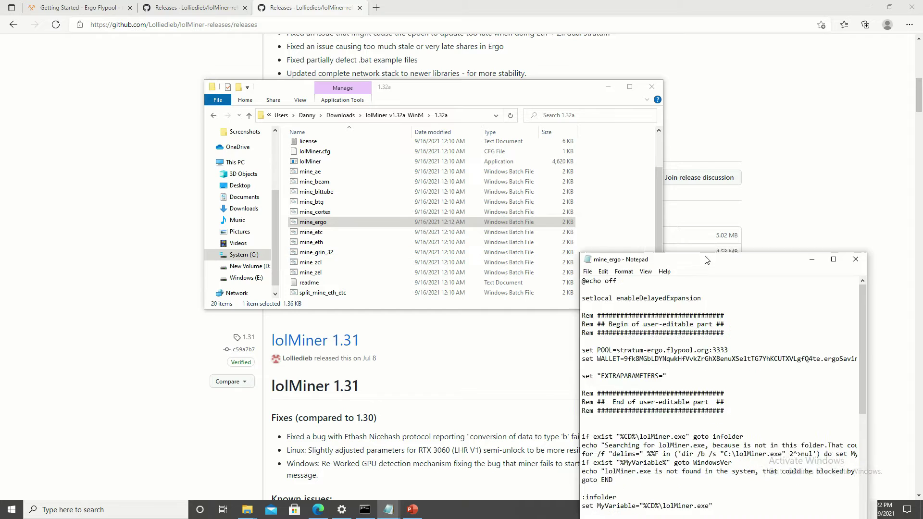
pyautogui.moveTo(721, 267)
pyautogui.mouseDown()
pyautogui.moveTo(592, 109)
pyautogui.moveTo(349, 60)
pyautogui.mouseUp()
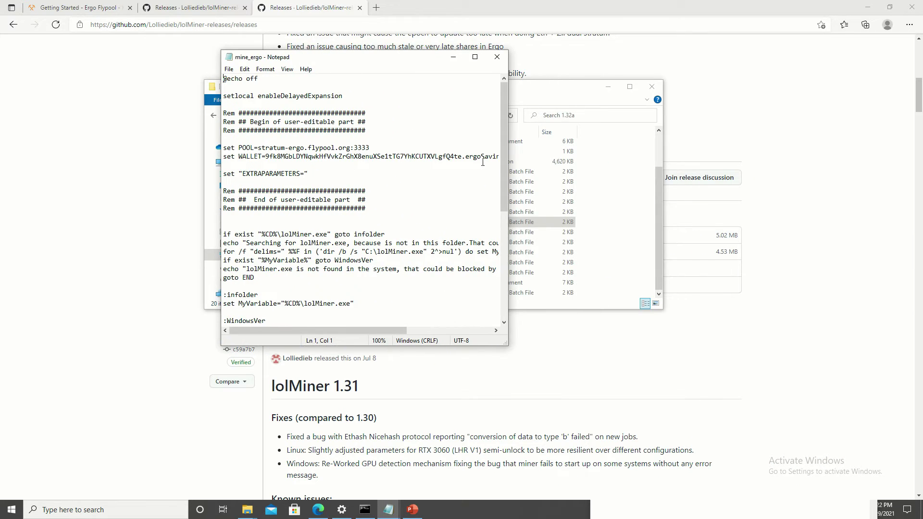
pyautogui.moveTo(507, 161); pyautogui.dragTo(697, 162)
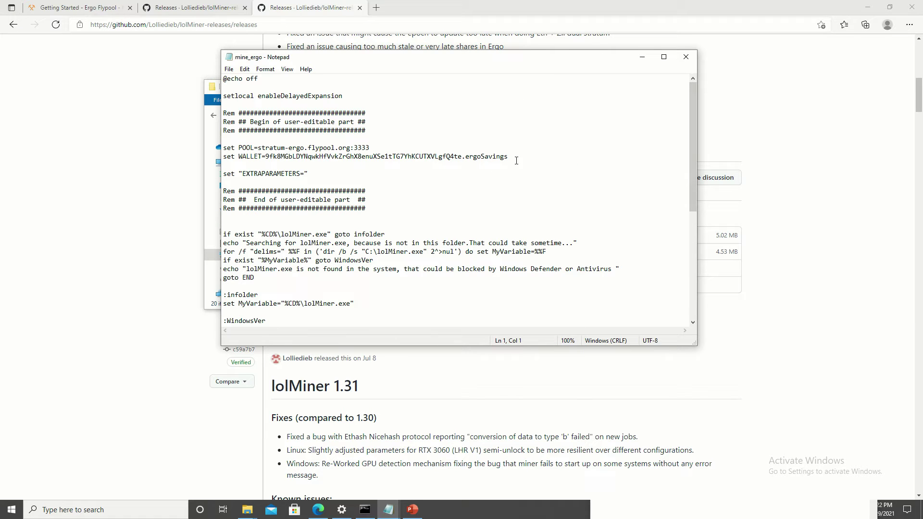
pyautogui.moveTo(511, 158); pyautogui.dragTo(217, 148)
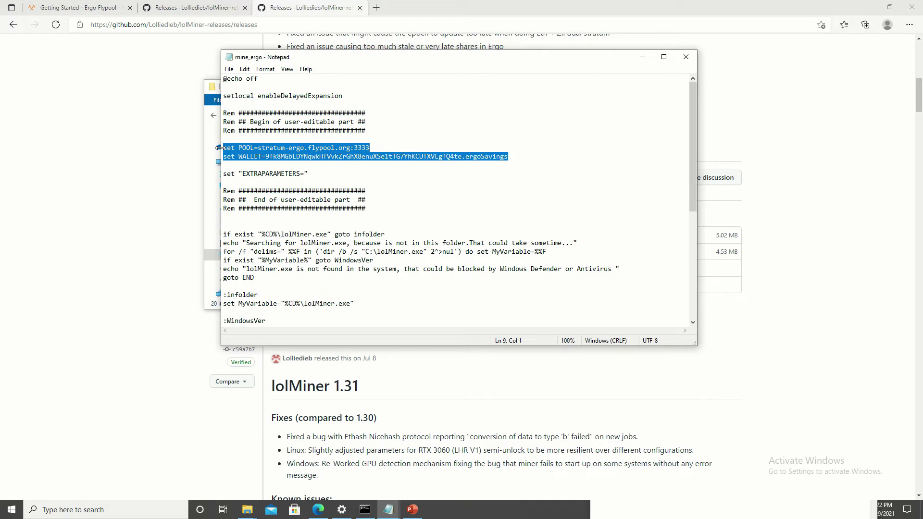
pyautogui.click(270, 157)
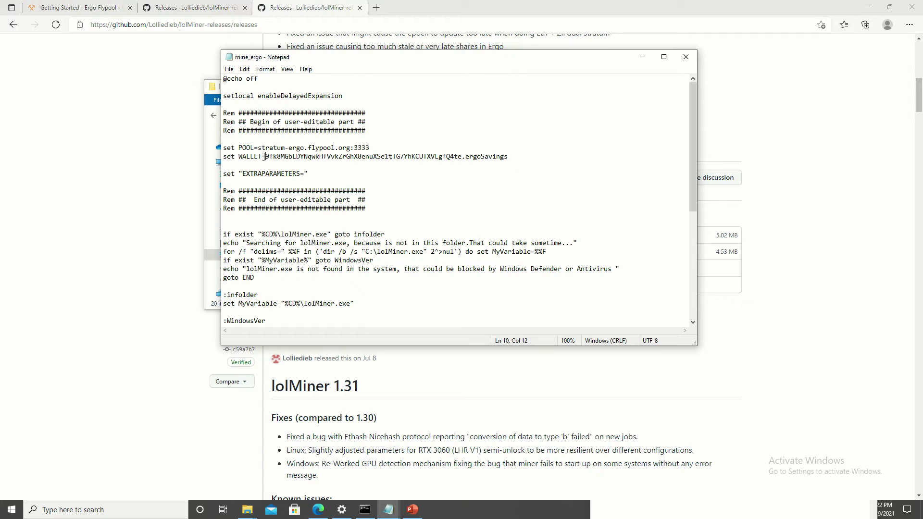
# Step: Review the wallet address and the ergoSavings worker name on the WALLET line
pyautogui.moveTo(265, 156); pyautogui.dragTo(463, 157)
pyautogui.moveTo(463, 156); pyautogui.dragTo(266, 156)
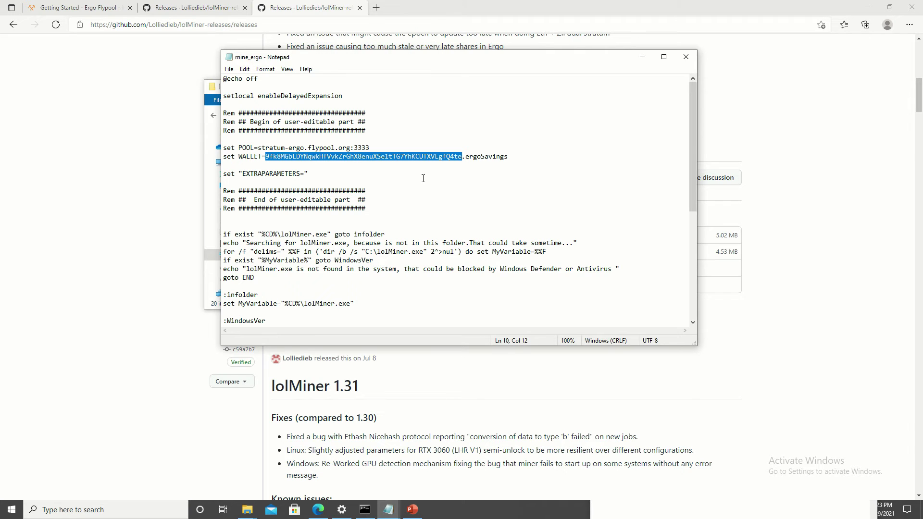
pyautogui.click(476, 164)
pyautogui.moveTo(509, 156); pyautogui.dragTo(213, 152)
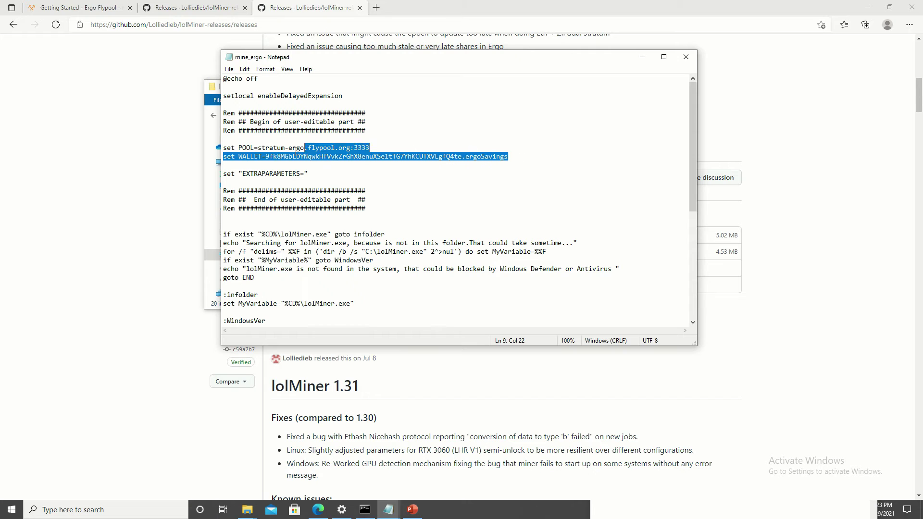
pyautogui.click(404, 148)
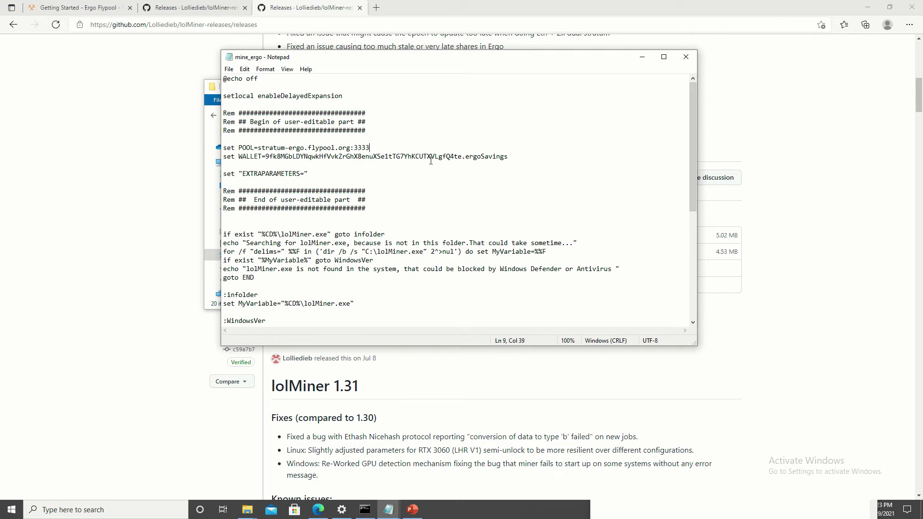
pyautogui.moveTo(462, 156); pyautogui.dragTo(266, 157)
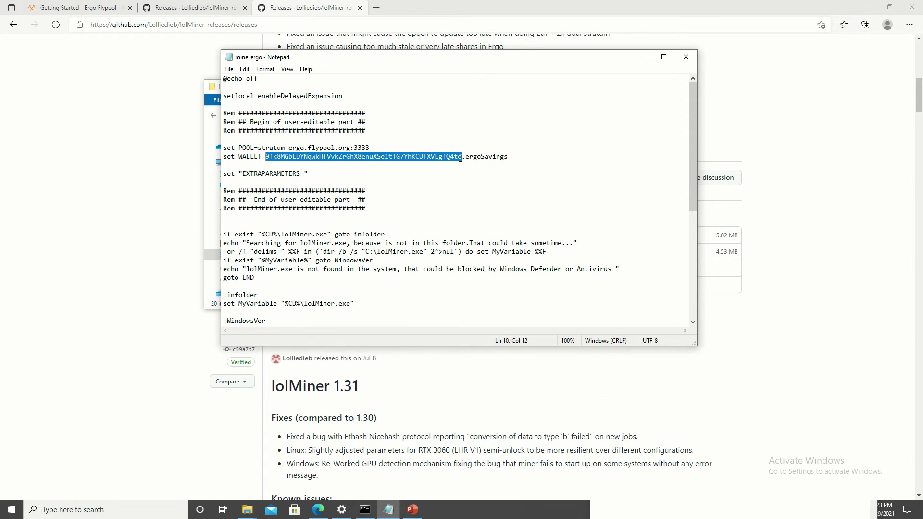
pyautogui.moveTo(465, 157); pyautogui.dragTo(509, 157)
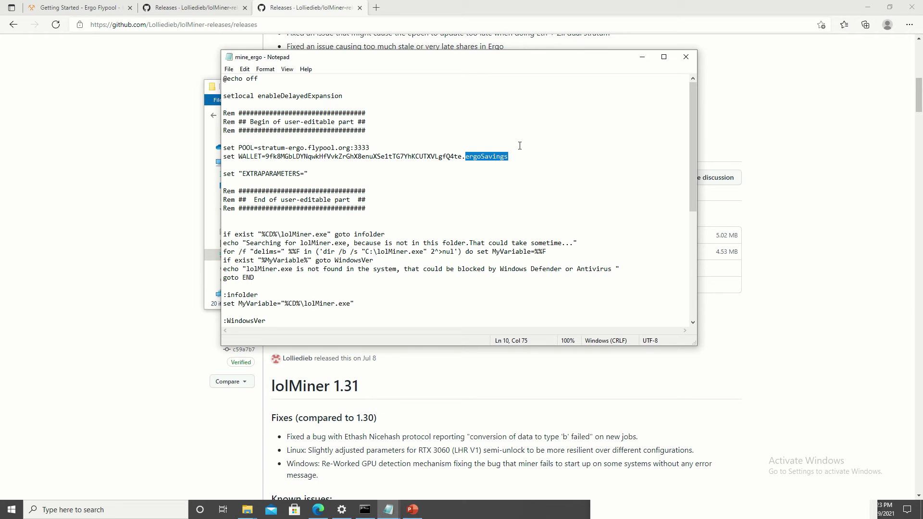
pyautogui.click(516, 147)
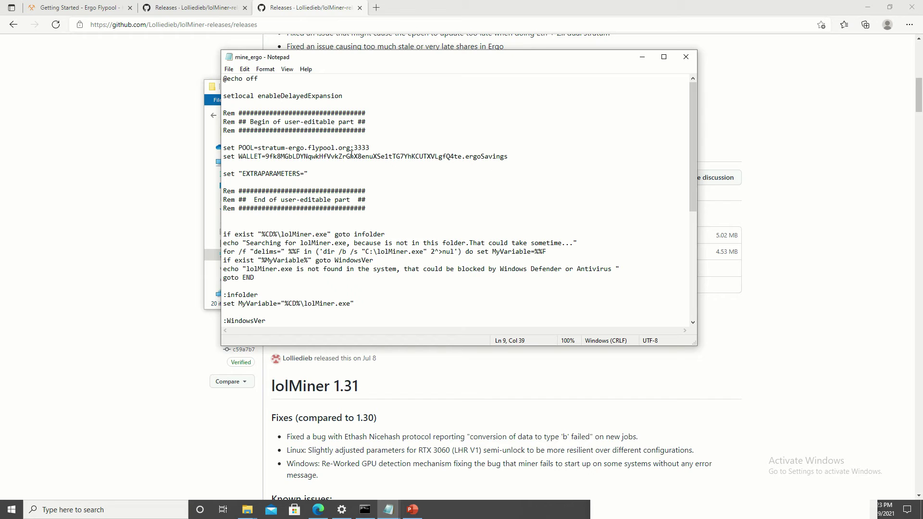
pyautogui.click(79, 8)
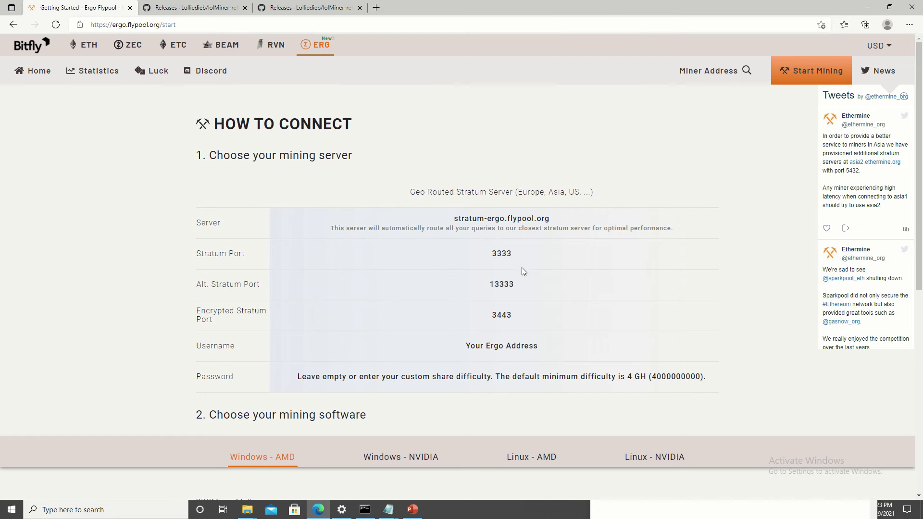
pyautogui.moveTo(513, 254); pyautogui.dragTo(487, 256)
pyautogui.click(501, 253)
pyautogui.moveTo(388, 510)
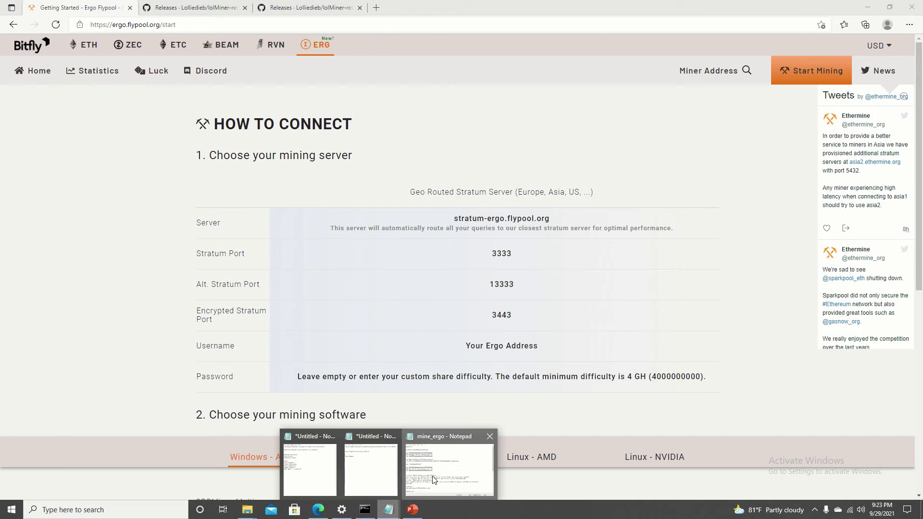
pyautogui.click(433, 479)
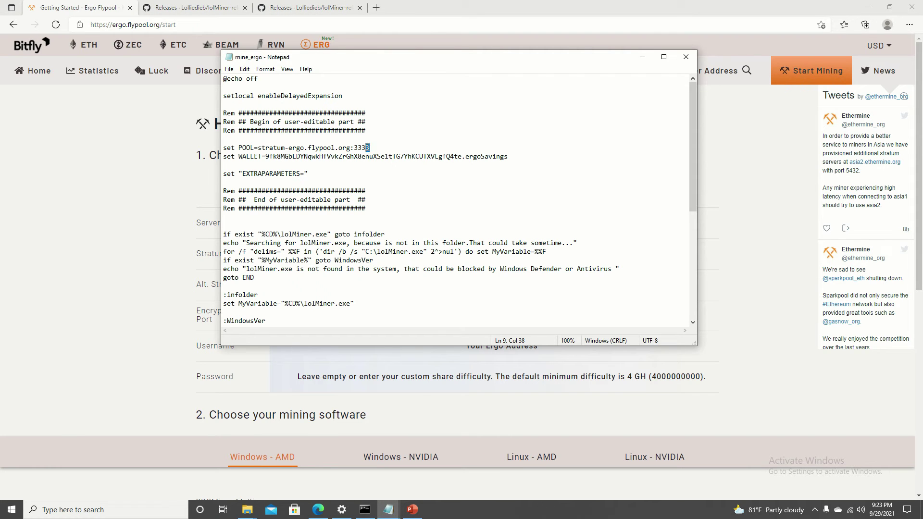
# Step: Check the POOL server, port 3333, wallet and ergoSavings worker against the Flypool page
pyautogui.moveTo(369, 148); pyautogui.dragTo(352, 147)
pyautogui.click(351, 148)
pyautogui.moveTo(397, 48); pyautogui.dragTo(536, 246)
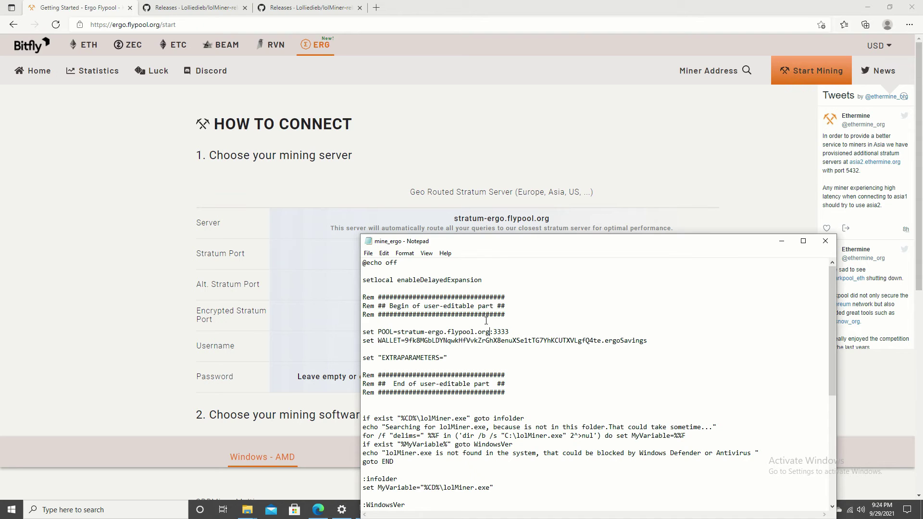
pyautogui.moveTo(490, 332); pyautogui.dragTo(397, 332)
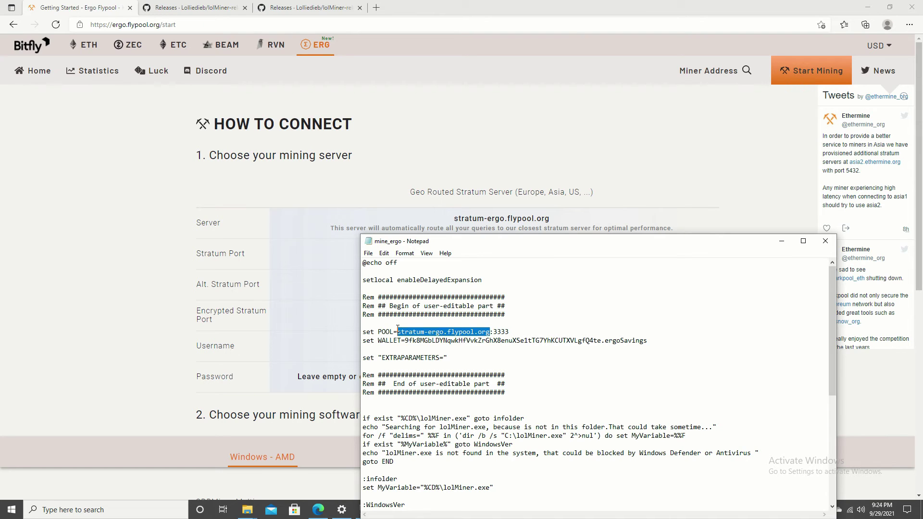
pyautogui.doubleClick(502, 332)
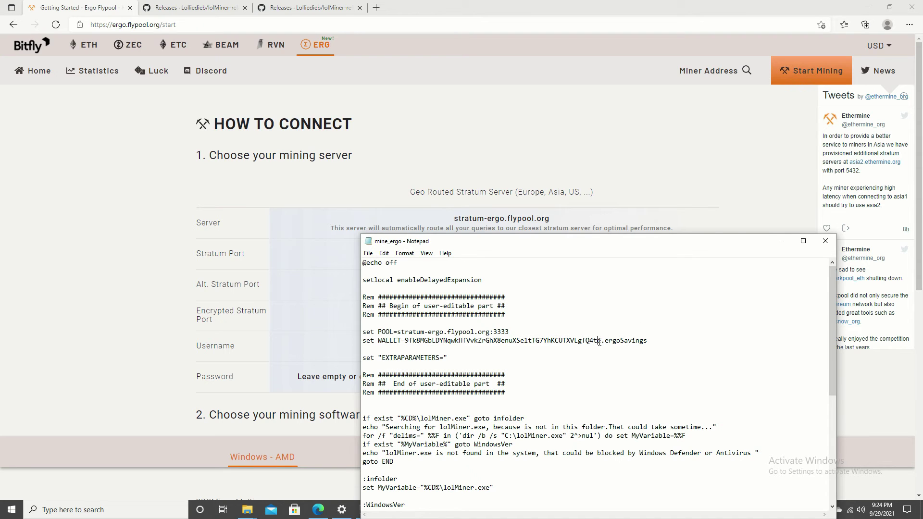
pyautogui.moveTo(601, 340); pyautogui.dragTo(405, 340)
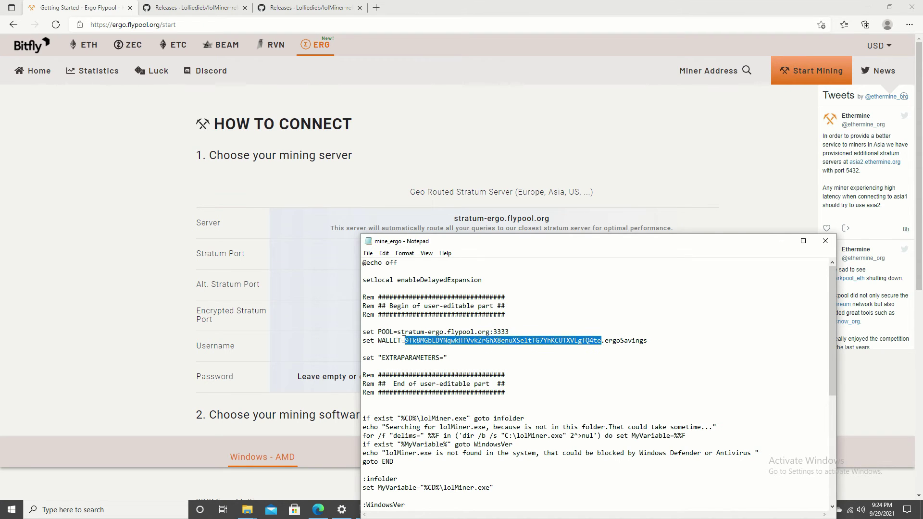
pyautogui.moveTo(648, 340); pyautogui.dragTo(606, 340)
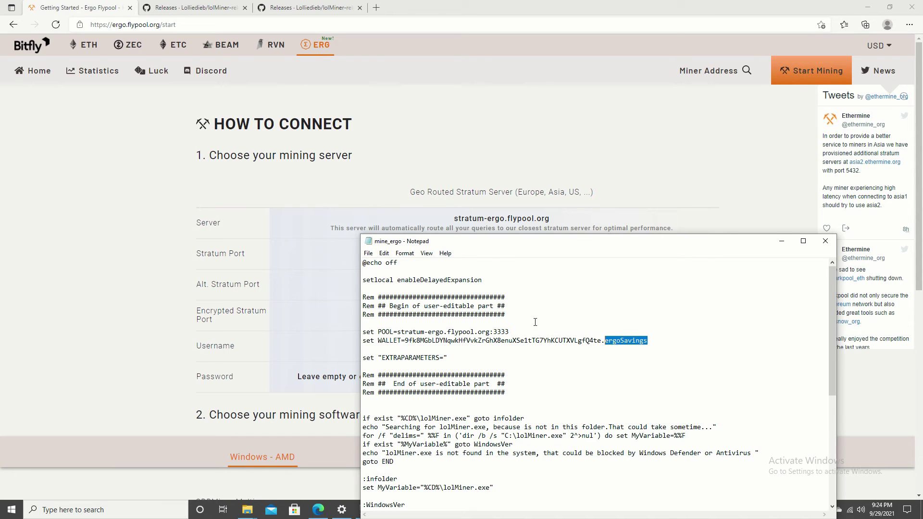
# Step: Move Notepad back, save the mine_ergo file and close it
pyautogui.moveTo(398, 243); pyautogui.dragTo(428, 61)
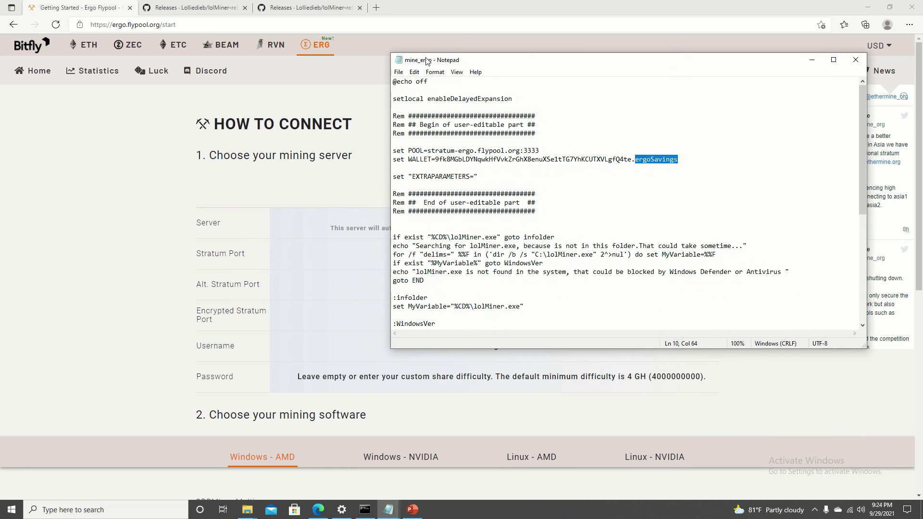
pyautogui.moveTo(680, 160); pyautogui.dragTo(378, 152)
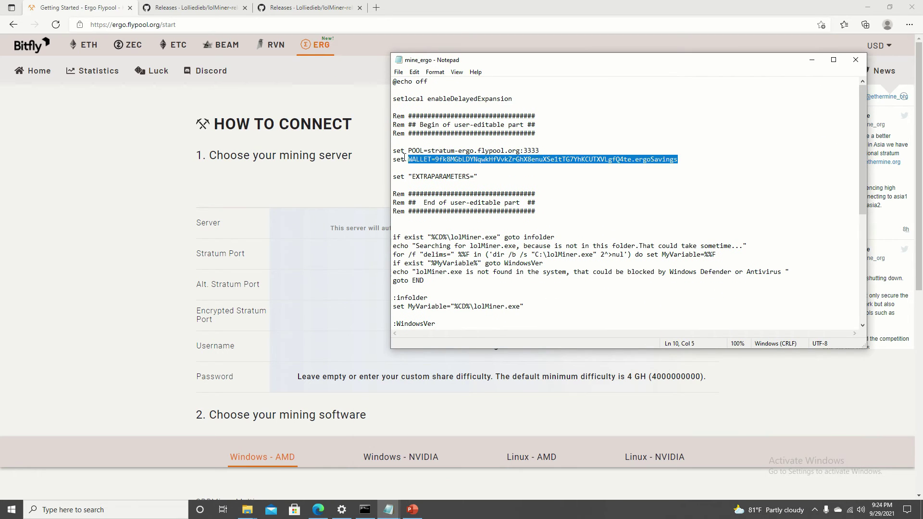
pyautogui.click(398, 73)
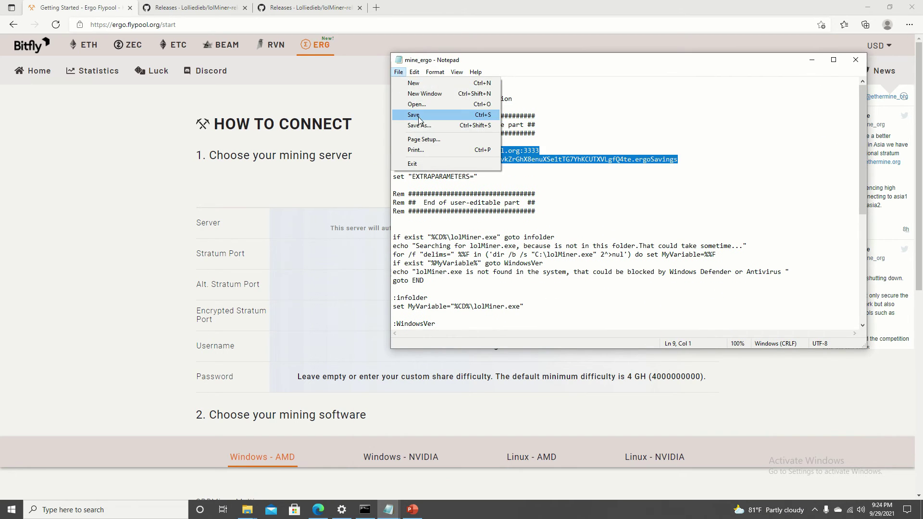
pyautogui.click(856, 60)
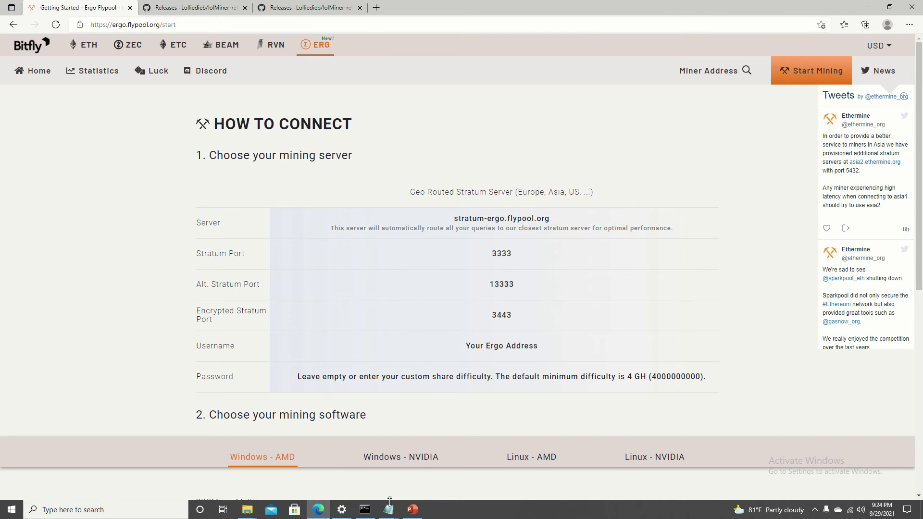
# Step: Bring the lolMiner 1.32a File Explorer window forward from the taskbar
pyautogui.click(248, 510)
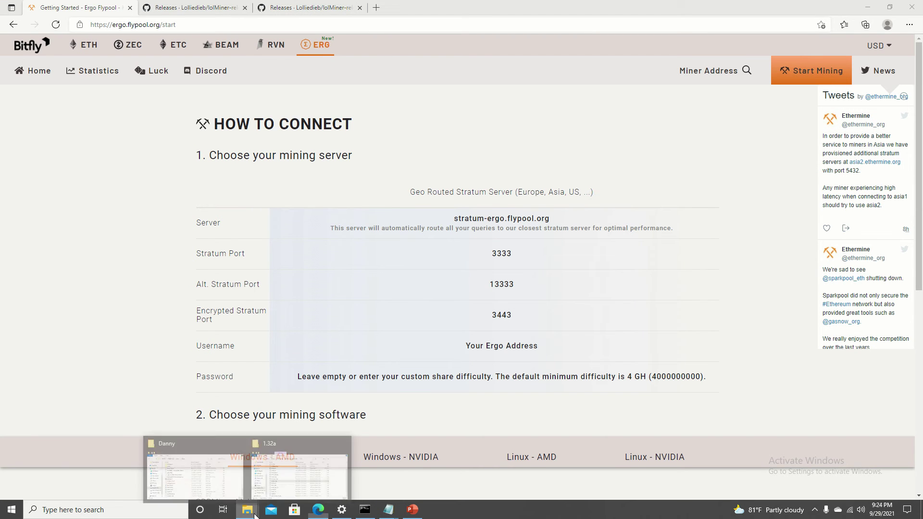
pyautogui.click(260, 462)
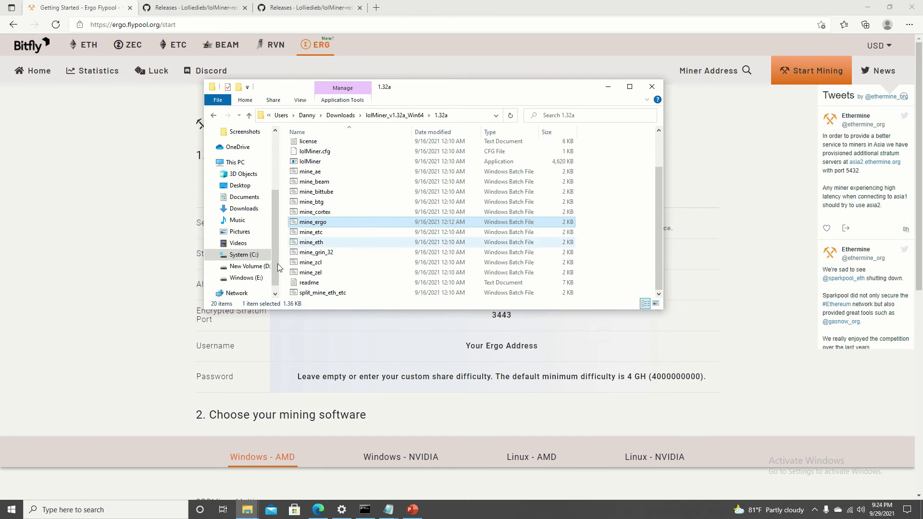
pyautogui.click(108, 510)
pyautogui.write('virus')
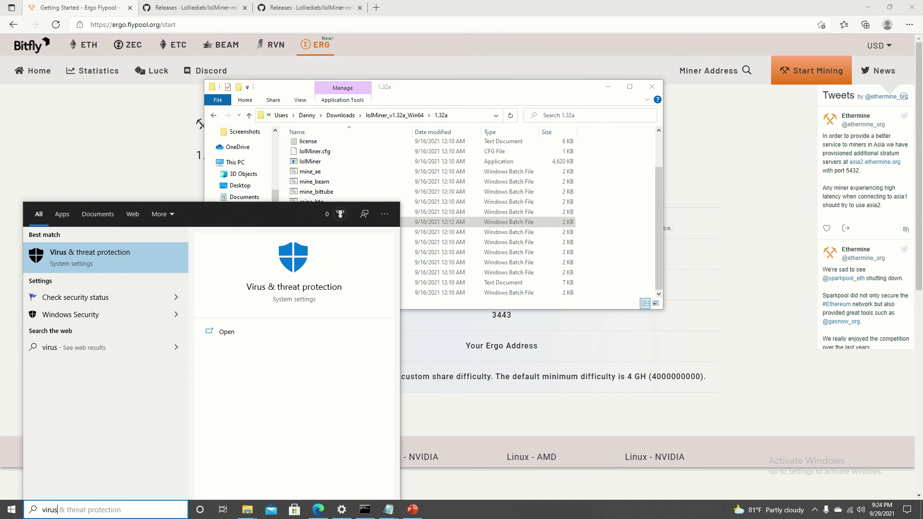
pyautogui.press('Return')
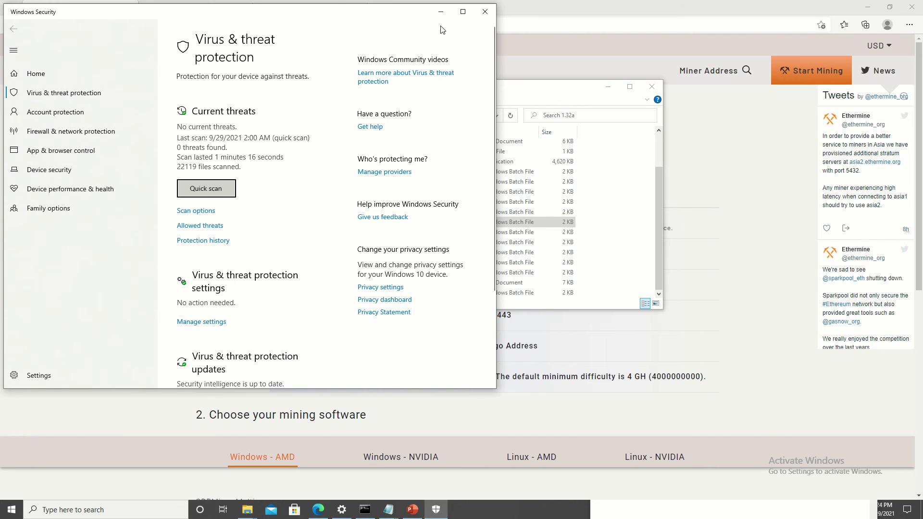
pyautogui.click(486, 13)
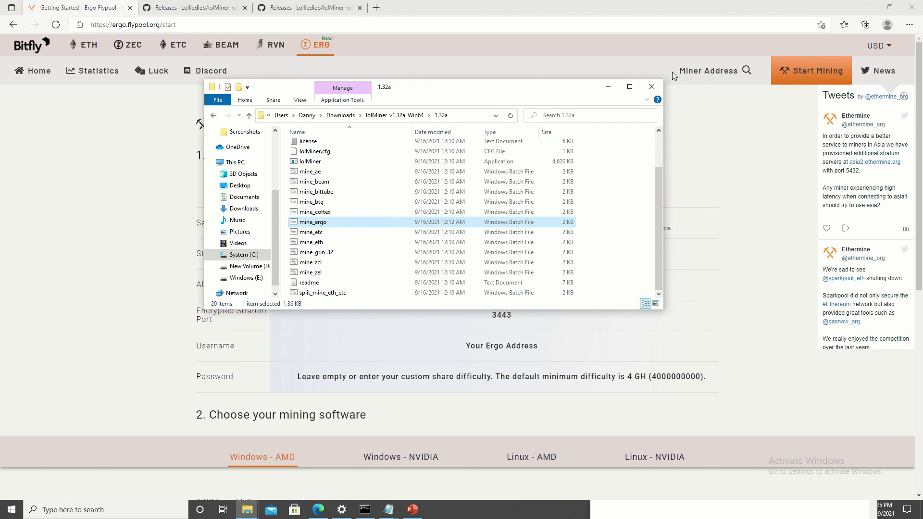
# Step: Close the lolMiner 1.32a File Explorer window and go to the Flypool Ergo home page
pyautogui.click(653, 86)
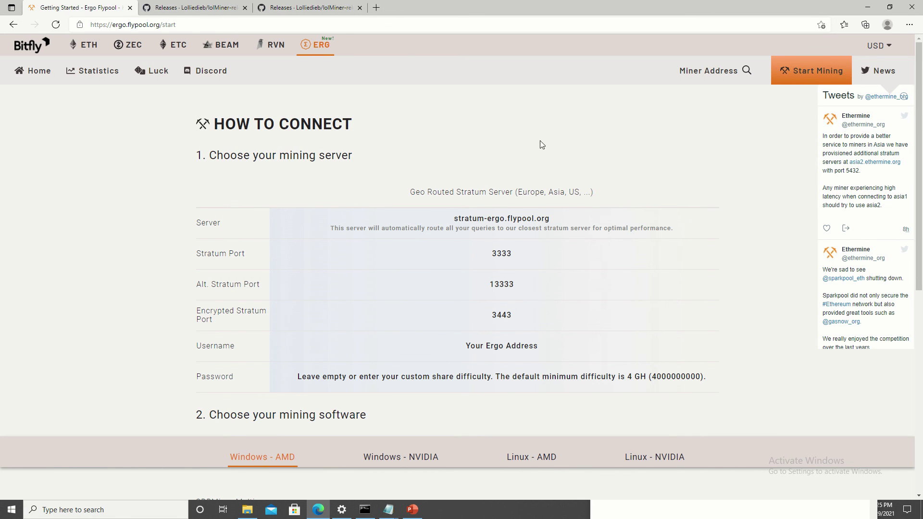
pyautogui.click(36, 70)
pyautogui.scroll(-2, 344, 283)
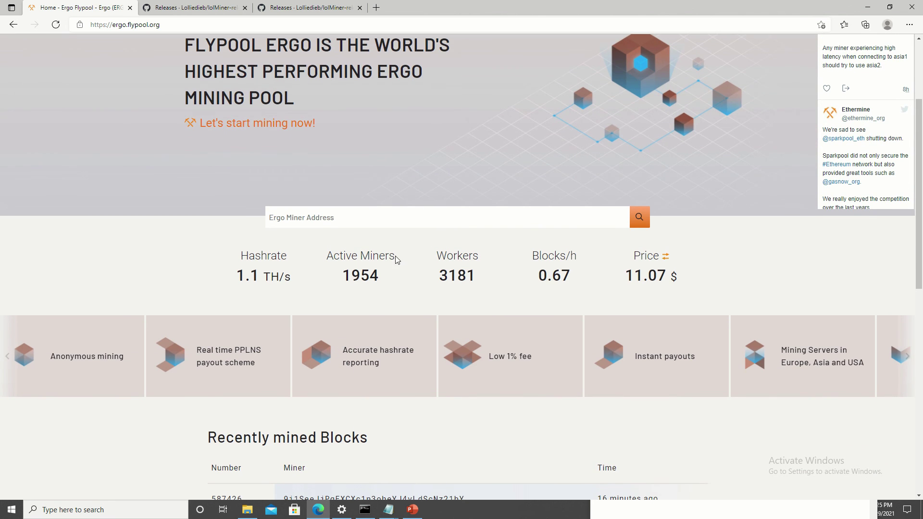
pyautogui.scroll(2, 390, 276)
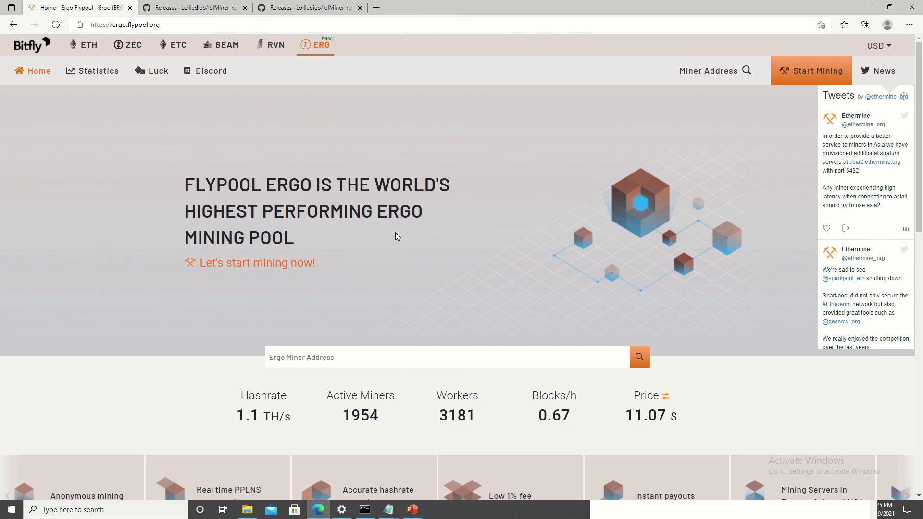